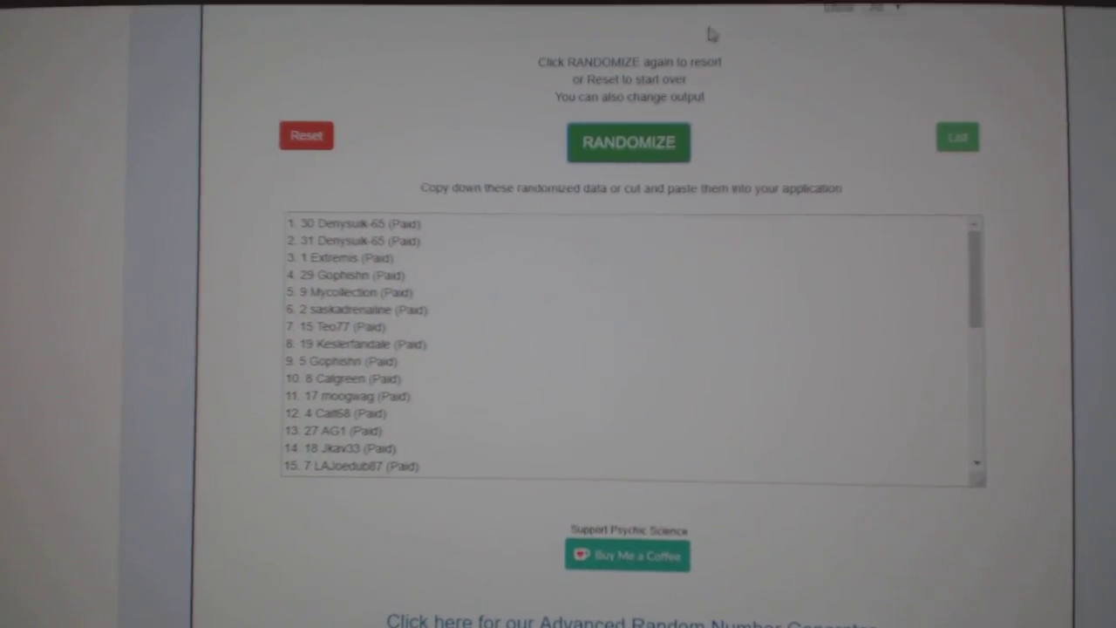
Reshuffle the participant list and select all the shuffled names
left_click(649, 148)
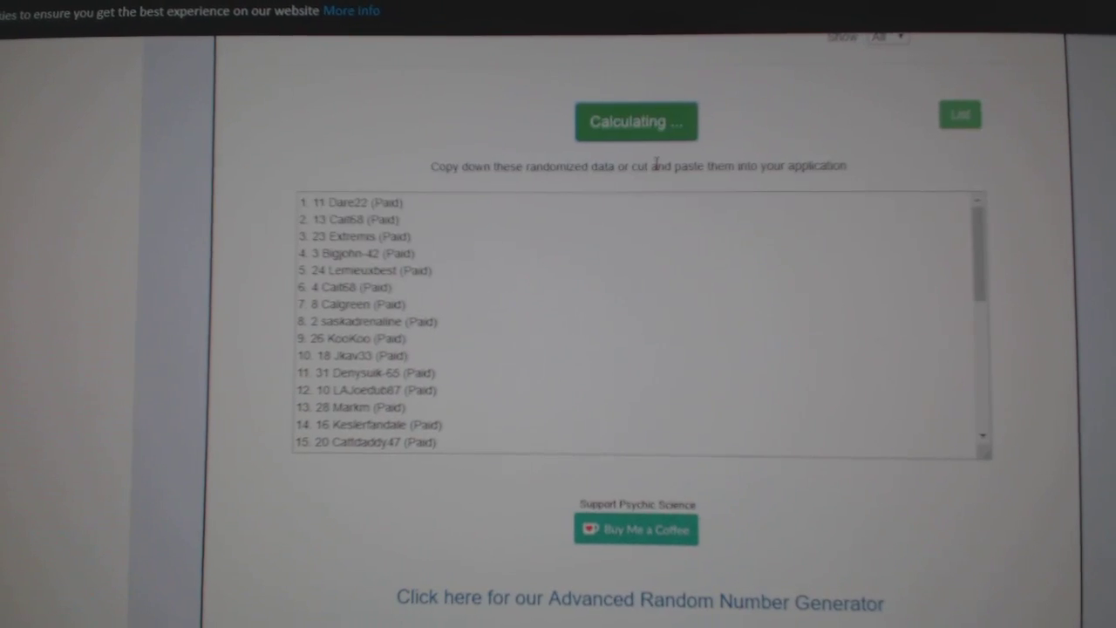
scroll(515, 332, "down", 5)
left_click(419, 458)
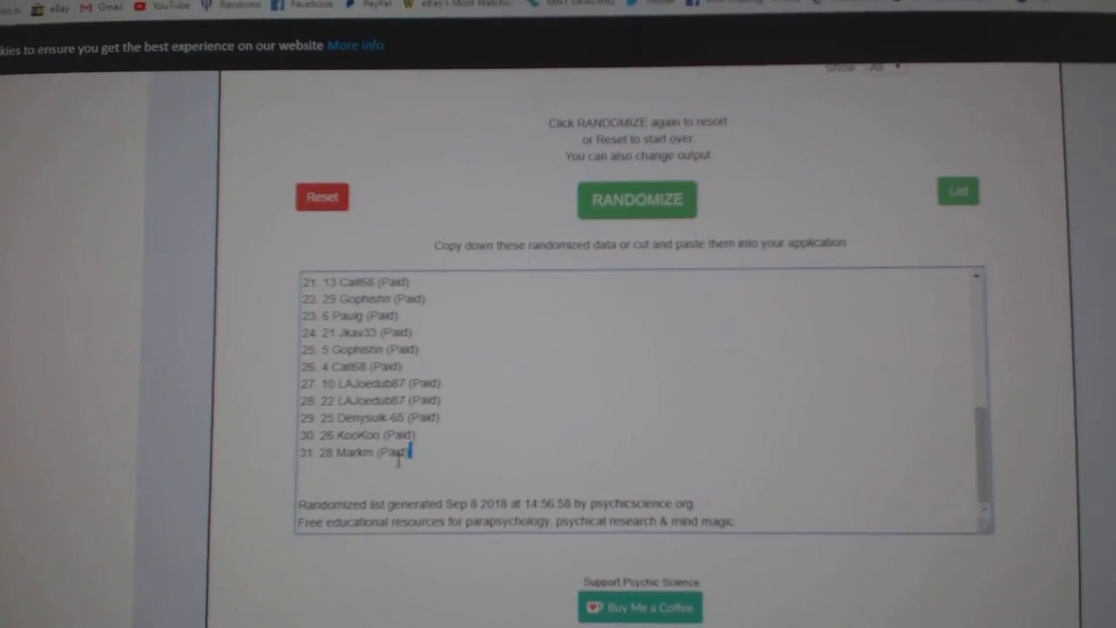
left_click_drag(419, 458, 297, 288)
Copy the shuffled names and paste them into cell A1 of the CNC8889 sheet
right_click(296, 301)
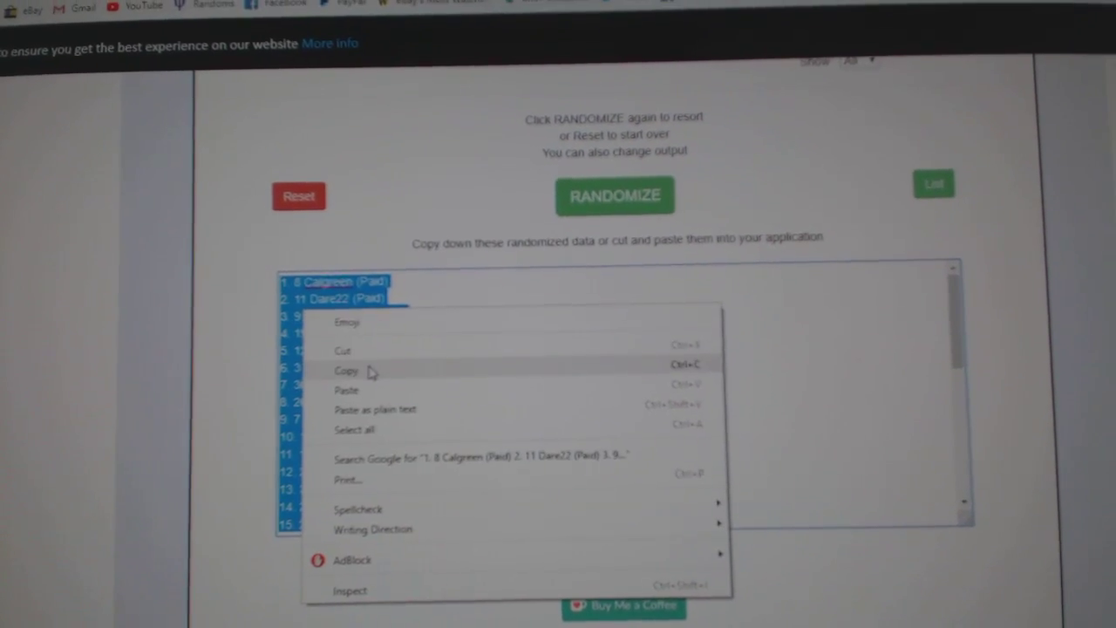
left_click(369, 370)
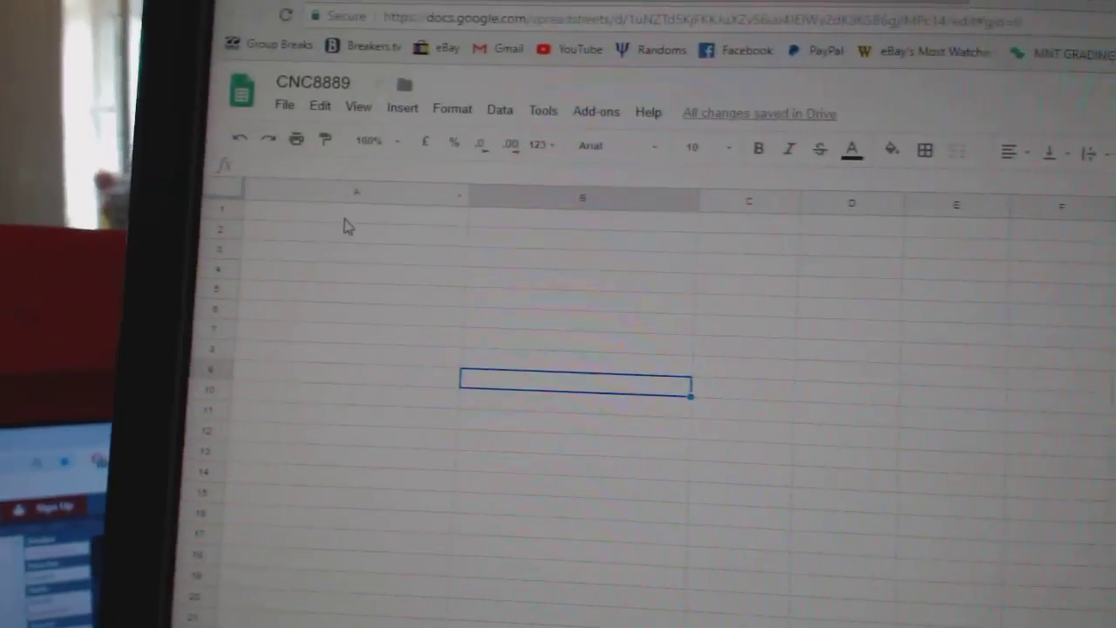
left_click(253, 226)
key("ctrl+v")
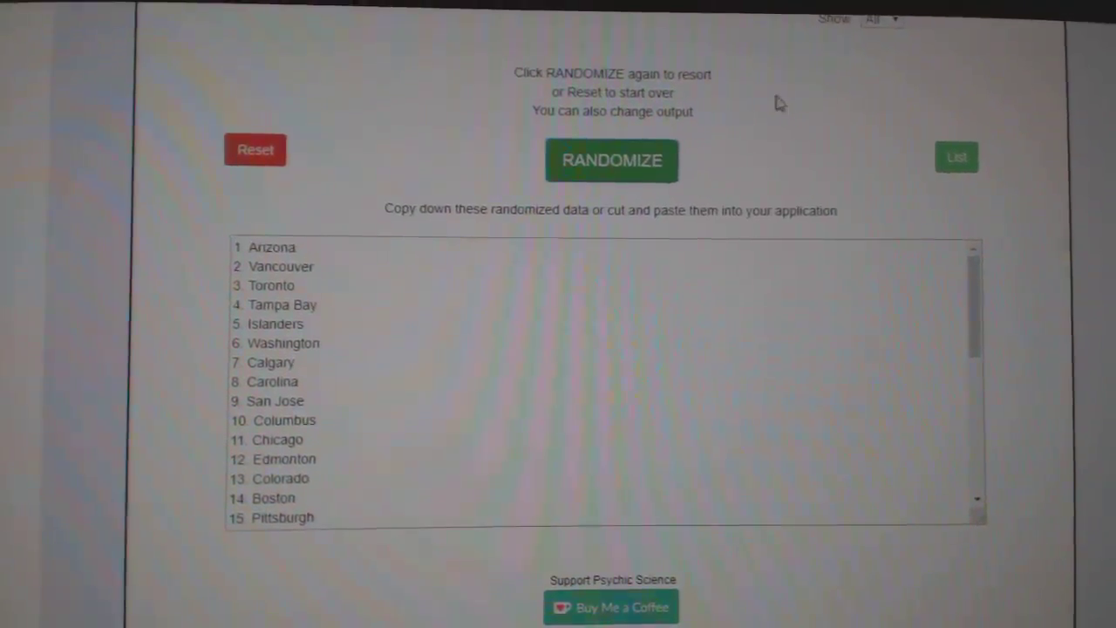
Shuffle the NHL team list twice, copy the whole list, and select cell B1
left_click(610, 164)
left_click(653, 174)
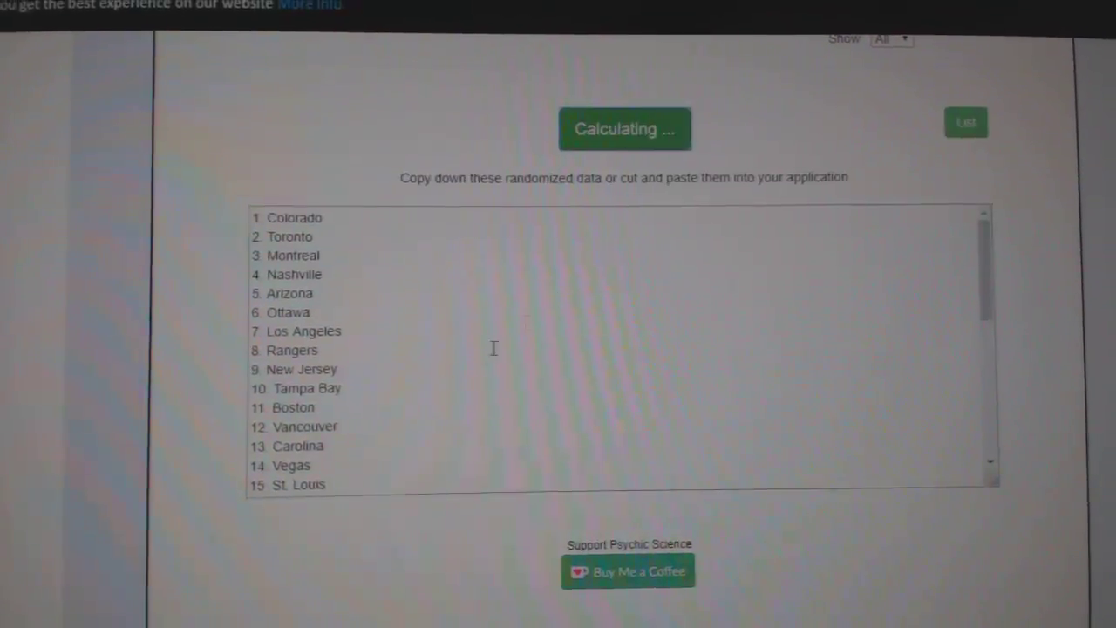
scroll(425, 413, "down", 5)
left_click_drag(349, 493, 137, 113)
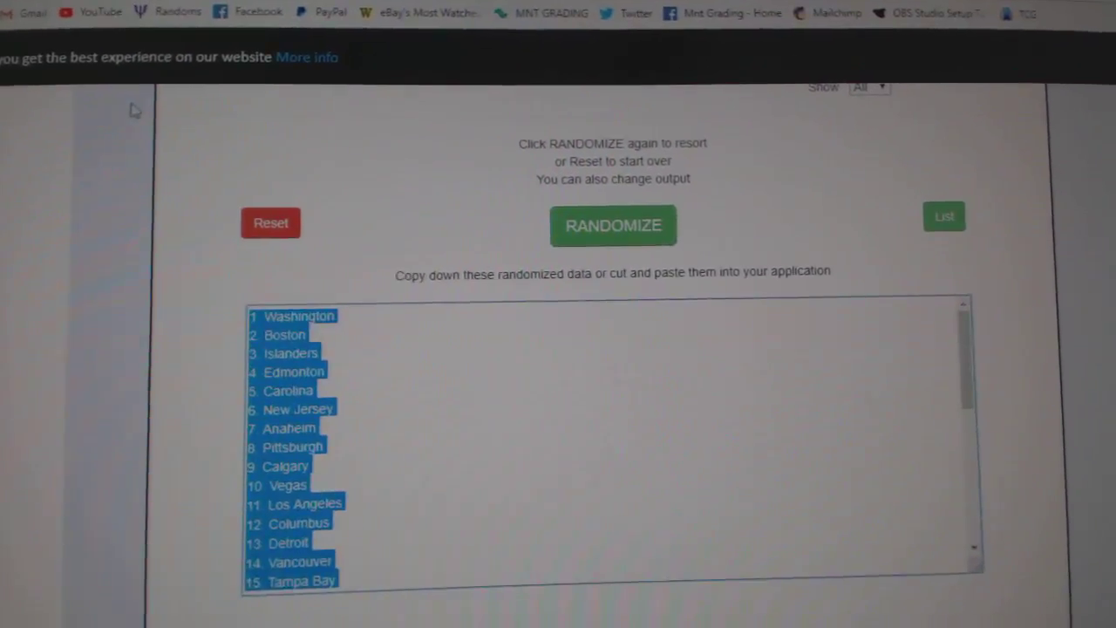
right_click(292, 381)
left_click(314, 450)
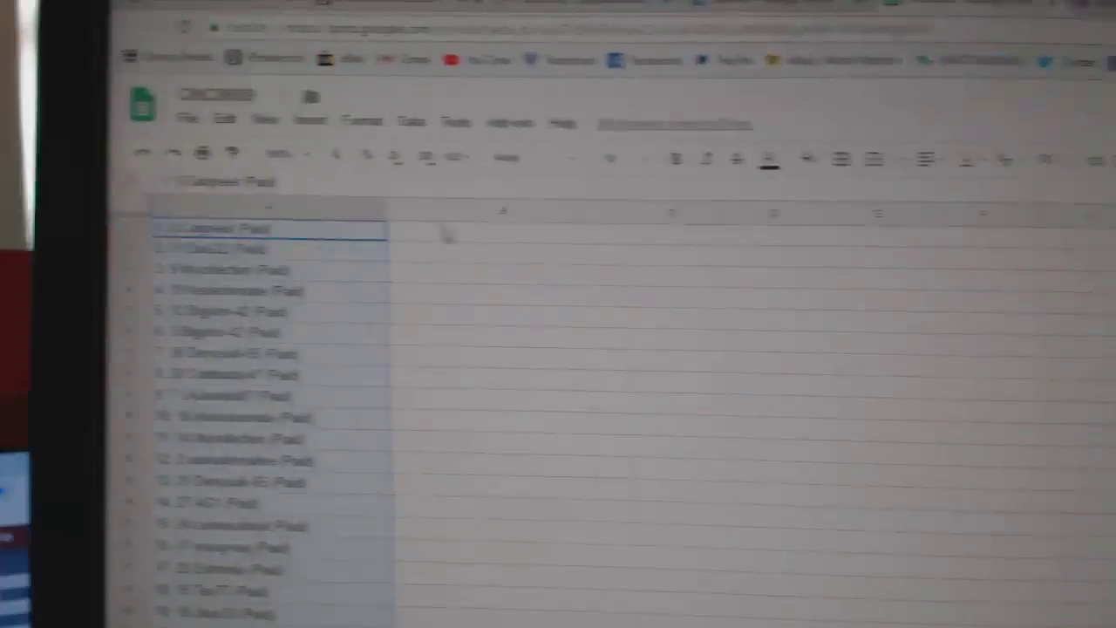
left_click(462, 231)
Paste the teams into column B and spot-check rows 7, 12, 17 (Minnesota), 21 (St. Louis), 27
key("ctrl+v")
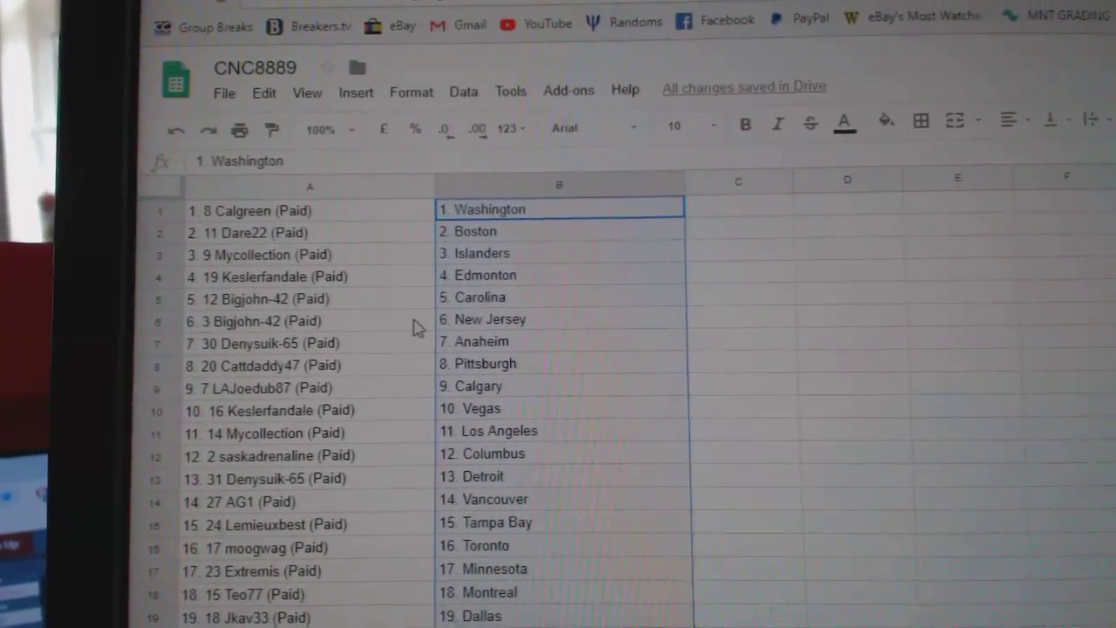
left_click(390, 342)
scroll(523, 349, "down", 3)
scroll(685, 328, "up", 1)
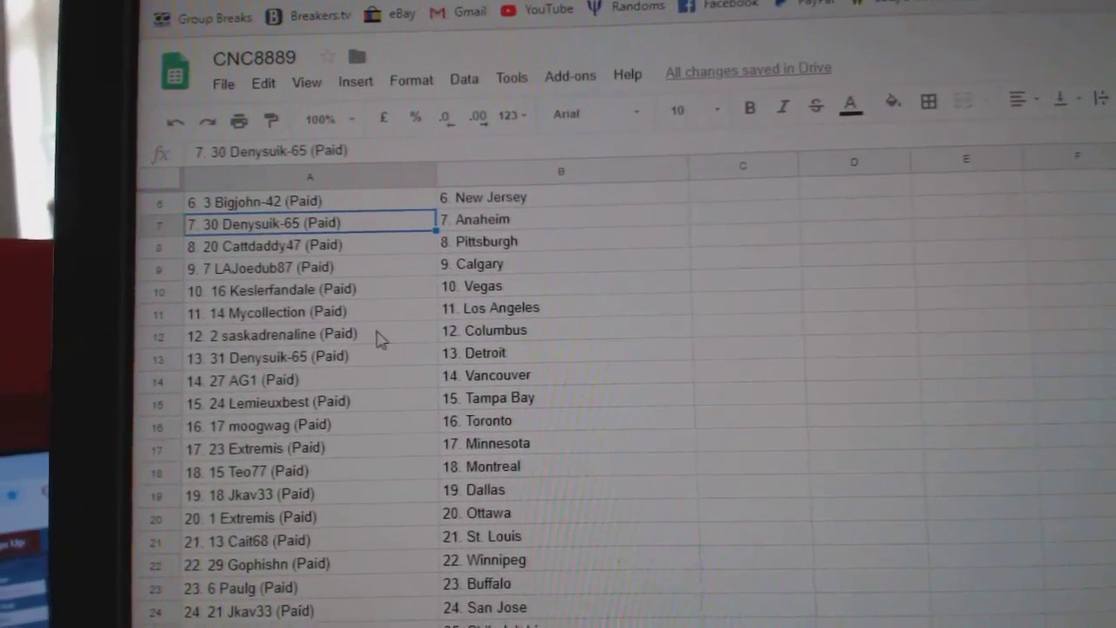
left_click(375, 334)
scroll(959, 340, "down", 1)
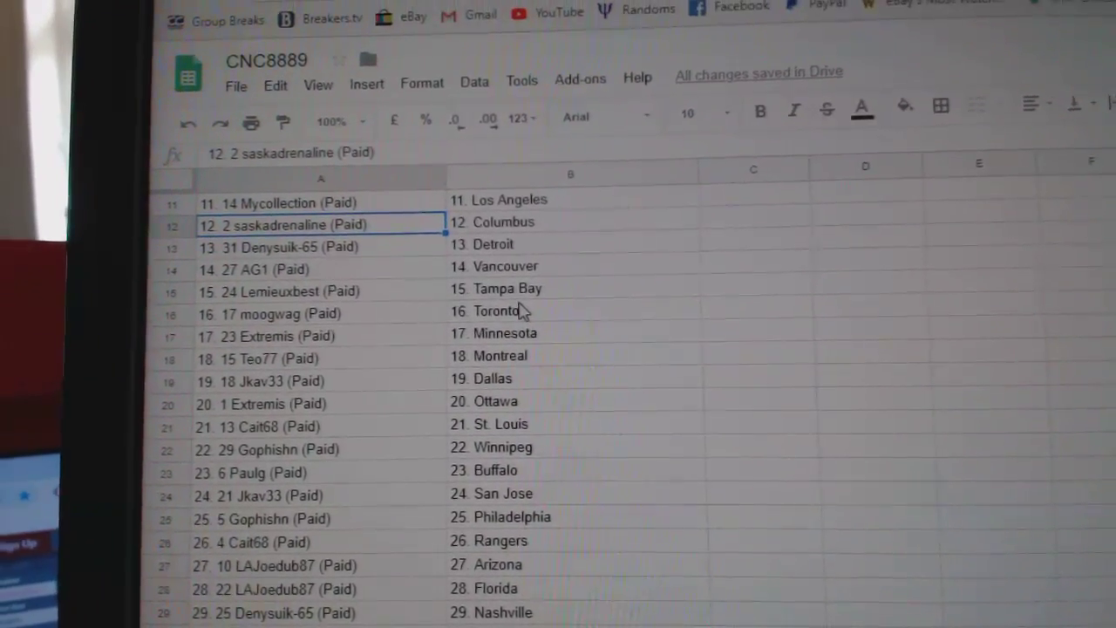
left_click(523, 331)
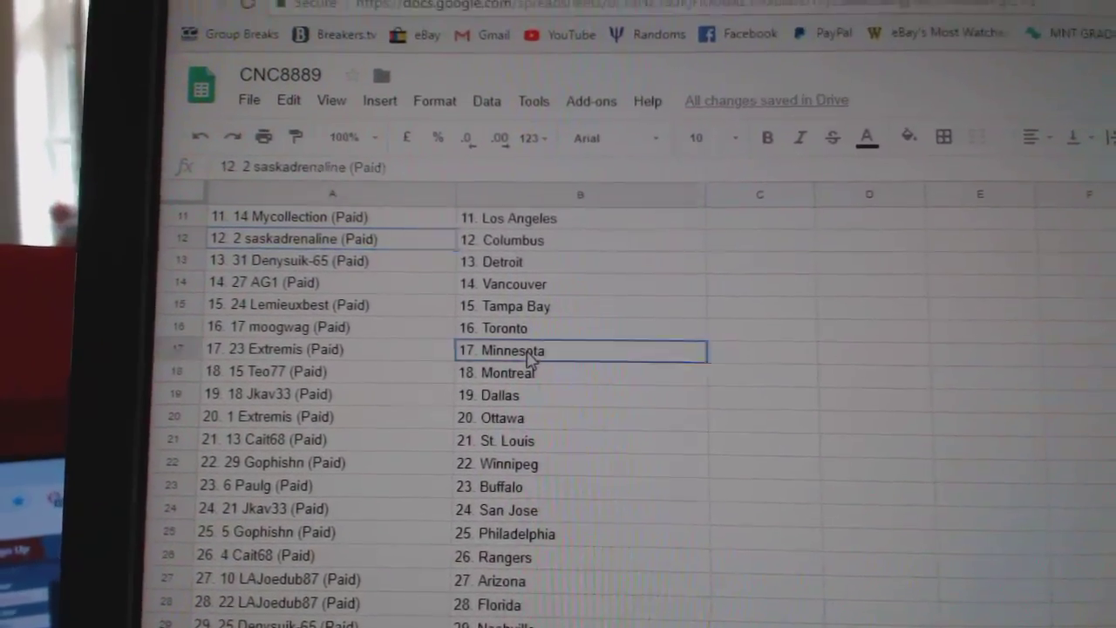
scroll(610, 366, "down", 2)
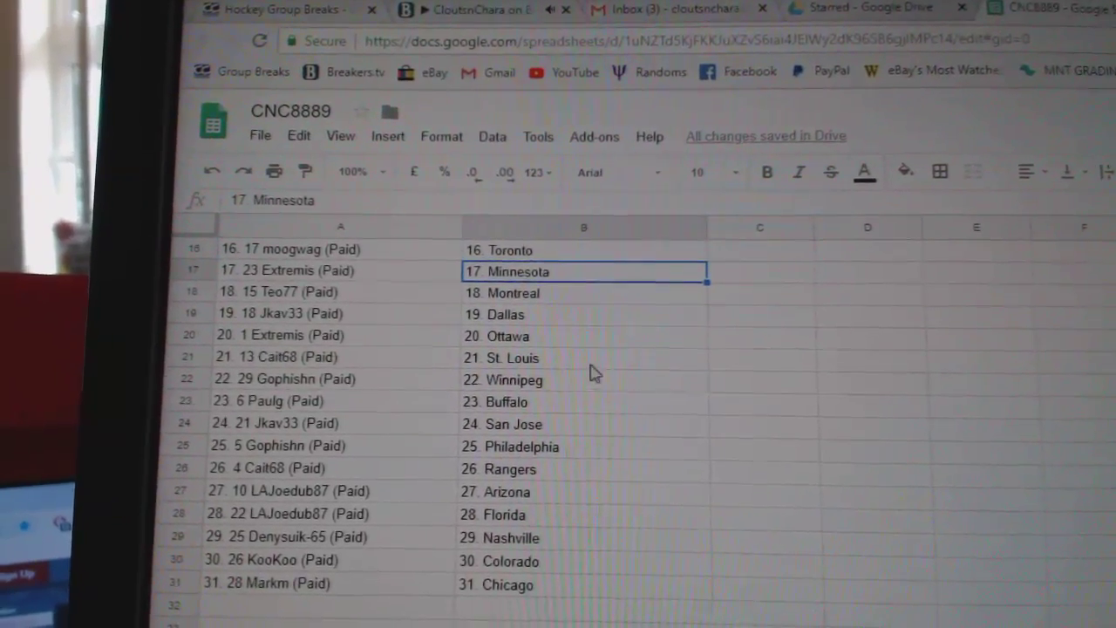
left_click(578, 356)
scroll(610, 366, "down", 3)
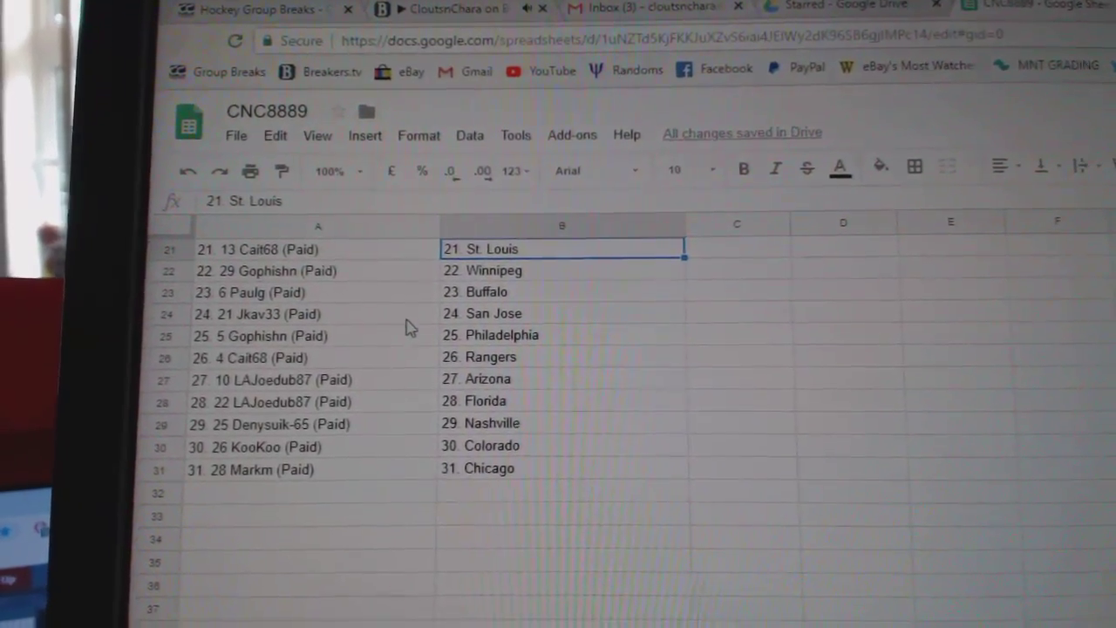
left_click(377, 385)
scroll(436, 401, "down", 2)
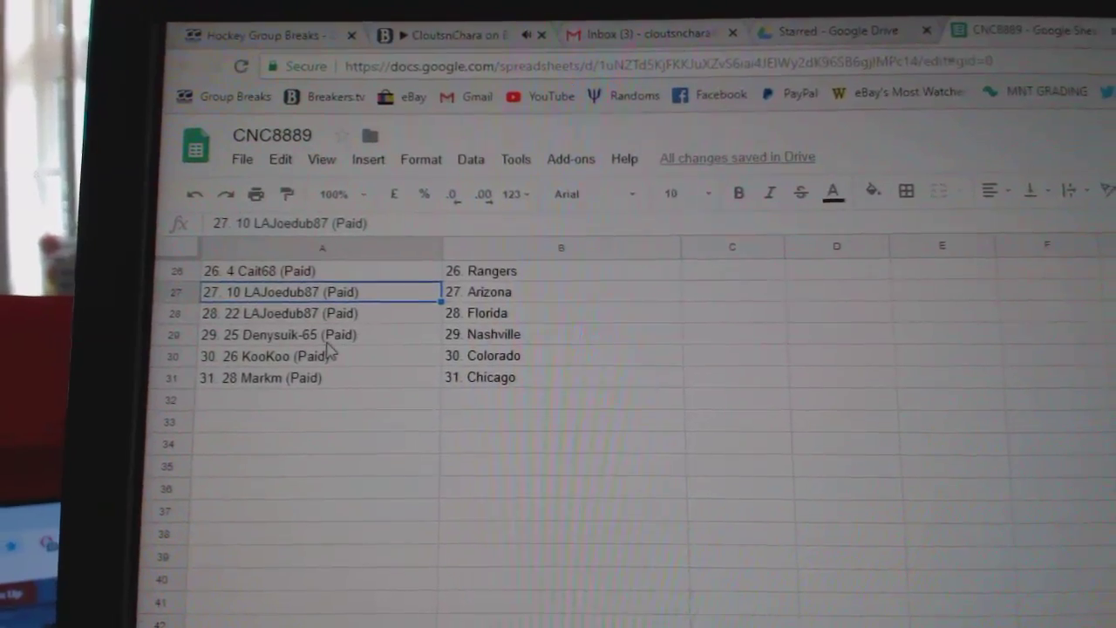